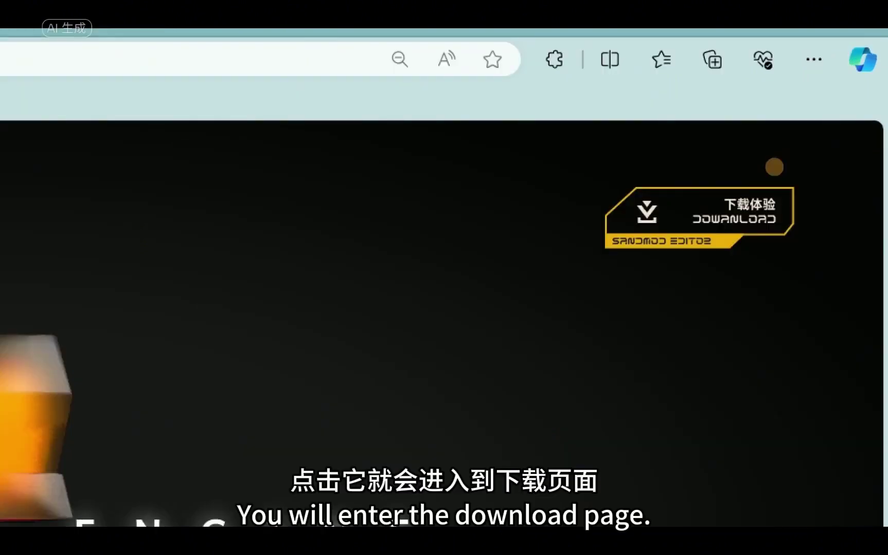
Download the SandMod Engine Windows installer and run the setup file as administrator.
{"action": "left_click", "coordinate": [774, 167]}
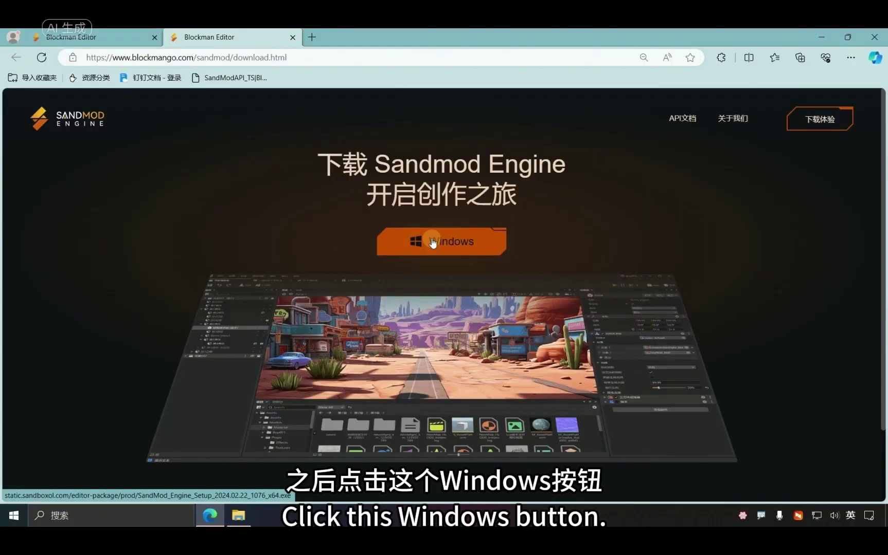
{"action": "left_click", "coordinate": [432, 243]}
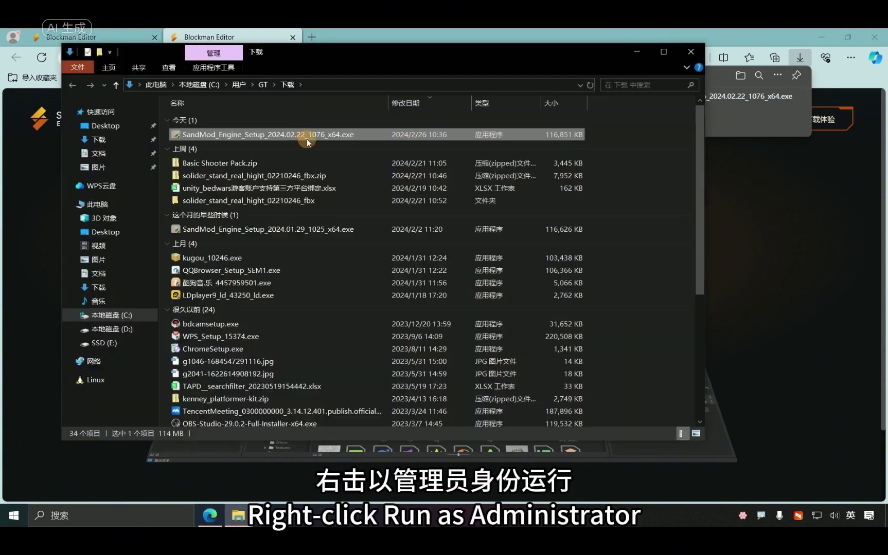
{"action": "right_click", "coordinate": [307, 137]}
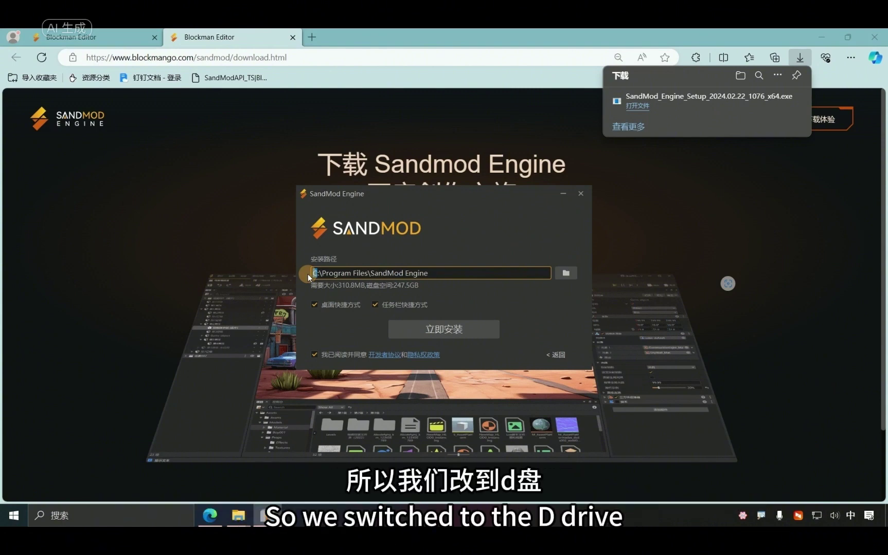
Install SandMod Engine to D:\Program Files\SandMod Engine, keeping desktop and taskbar shortcuts.
{"action": "type", "text": "D"}
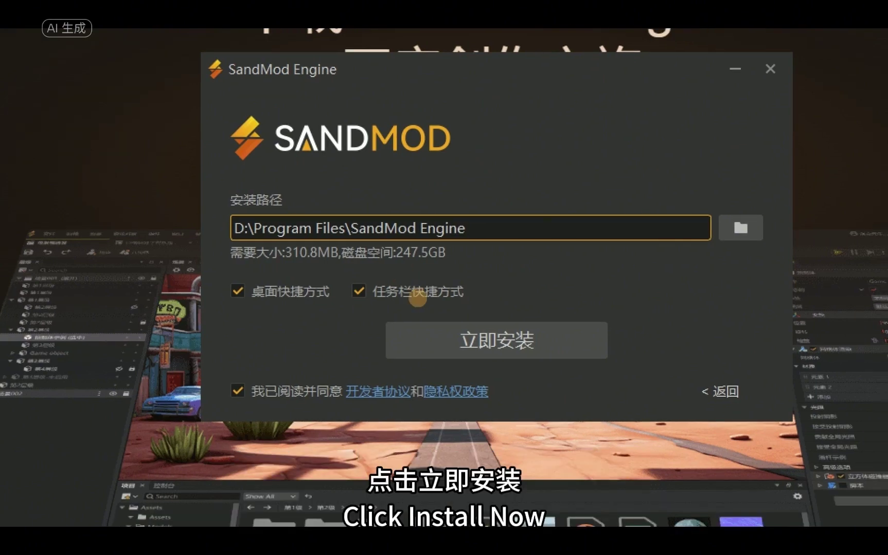
{"action": "left_click", "coordinate": [458, 335]}
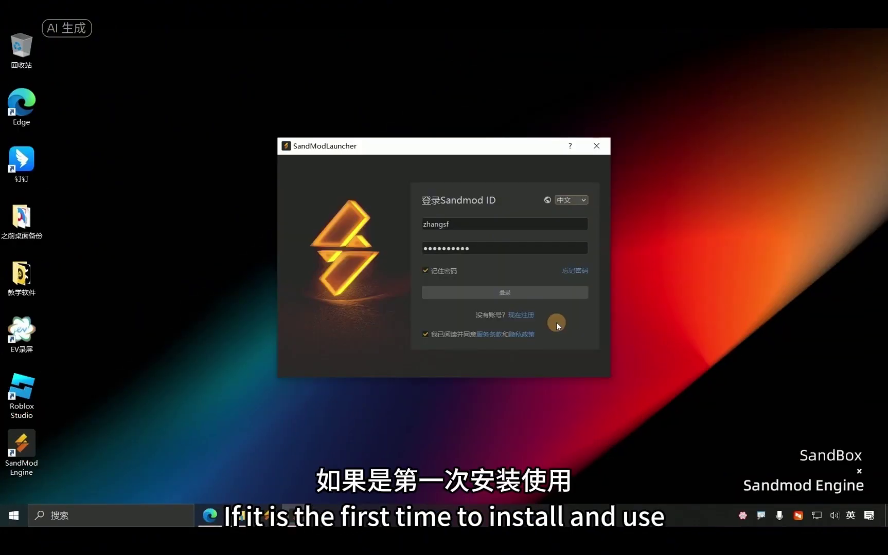
Start a new Blockman GO registration with a new username and the password entered twice.
{"action": "left_click", "coordinate": [524, 318]}
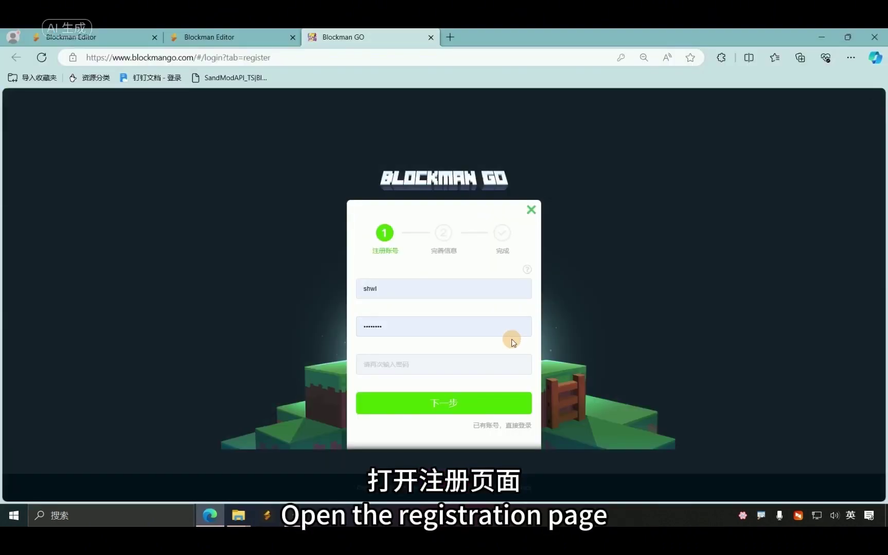
{"action": "left_click", "coordinate": [397, 288]}
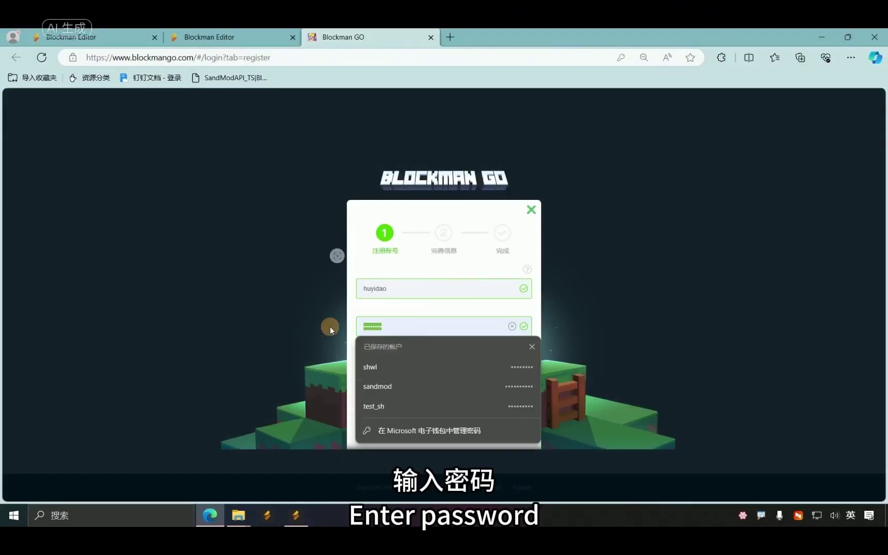
{"action": "left_click", "coordinate": [416, 366]}
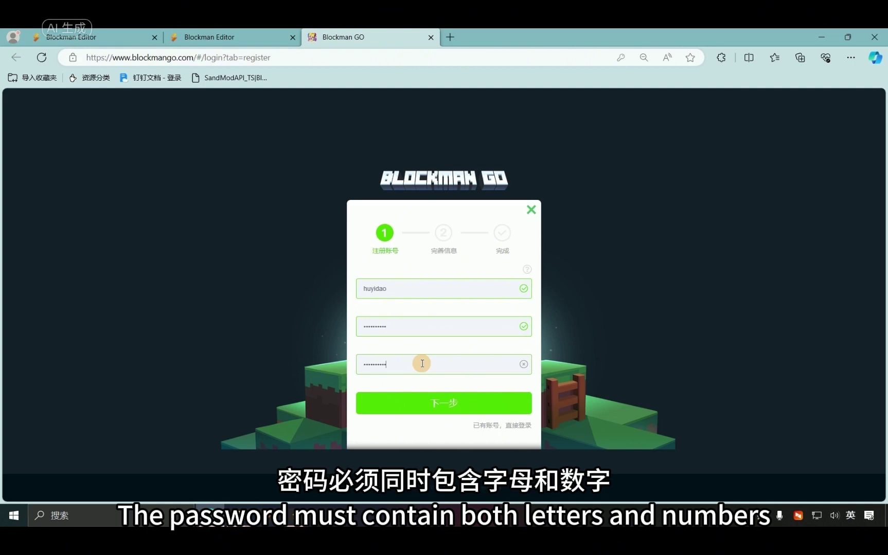
{"action": "left_click", "coordinate": [438, 400]}
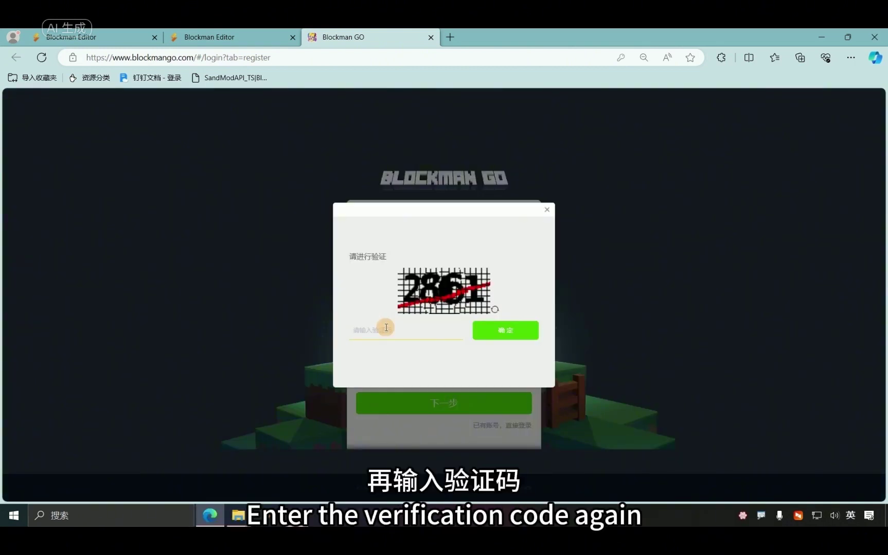
Enter the verification code, replace the suggested nickname with your own, and finish registering.
{"action": "left_click", "coordinate": [517, 339]}
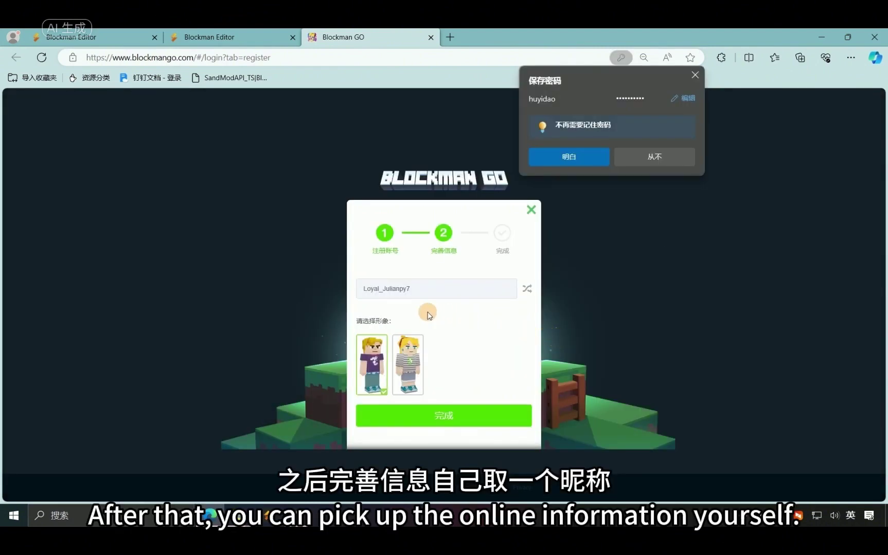
{"action": "left_click_drag", "start_coordinate": [422, 288], "coordinate": [320, 289]}
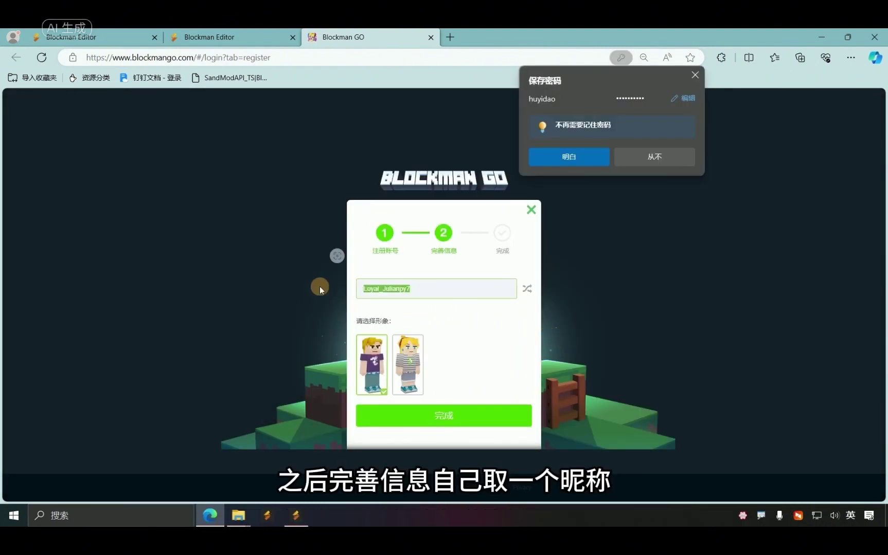
{"action": "type", "text": "huyidao"}
{"action": "left_click", "coordinate": [444, 417]}
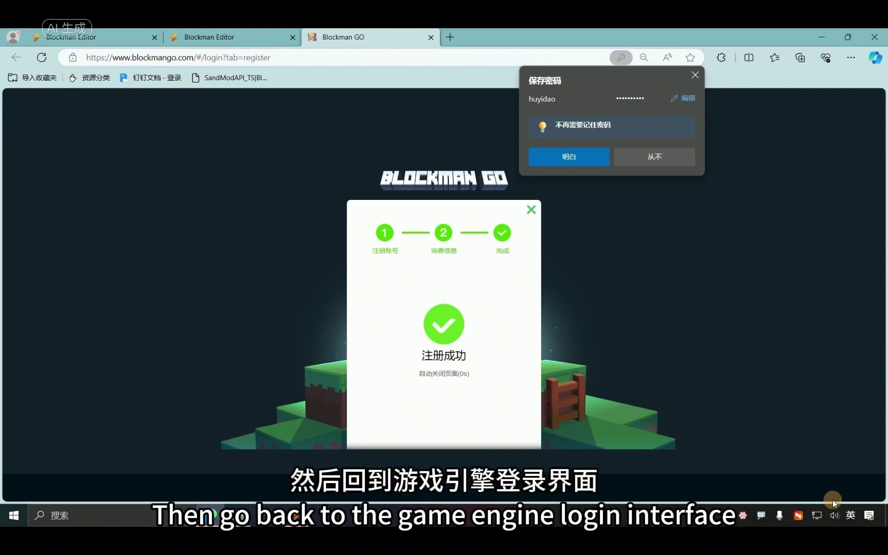
{"action": "left_click", "coordinate": [885, 516]}
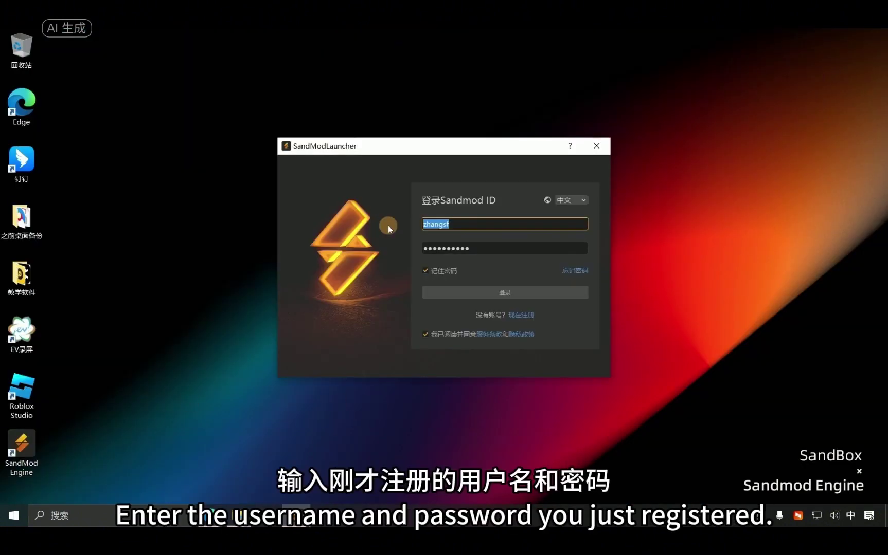
Log into the launcher with the new account's username and password, keeping 记住密码 ticked.
{"action": "key", "text": "BackSpace"}
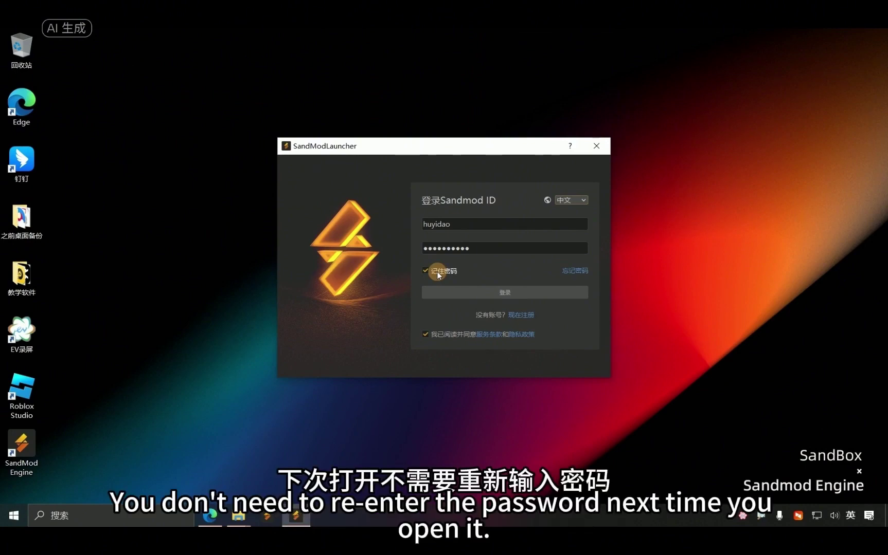
{"action": "left_click", "coordinate": [495, 293]}
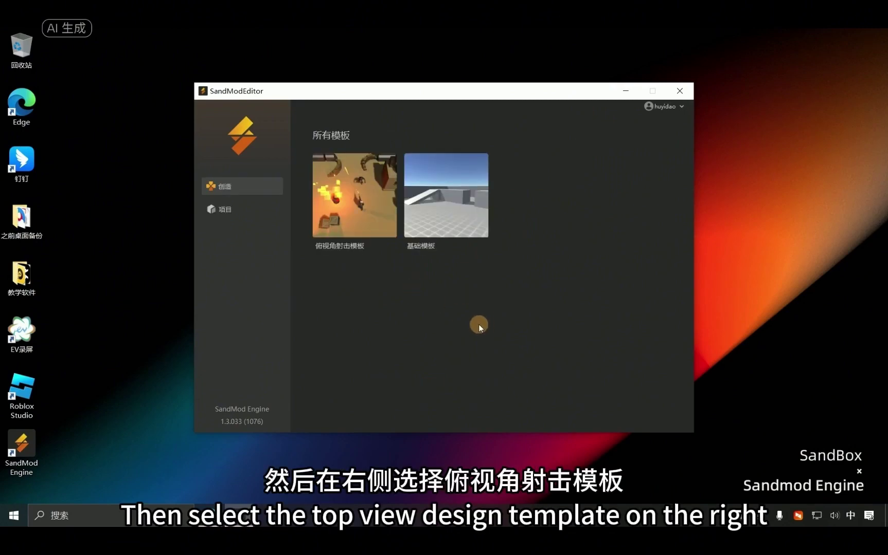
Create a KillZombie project from the 俯视角射击模板 template, stored under E:/GameProject.
{"action": "left_click", "coordinate": [367, 222]}
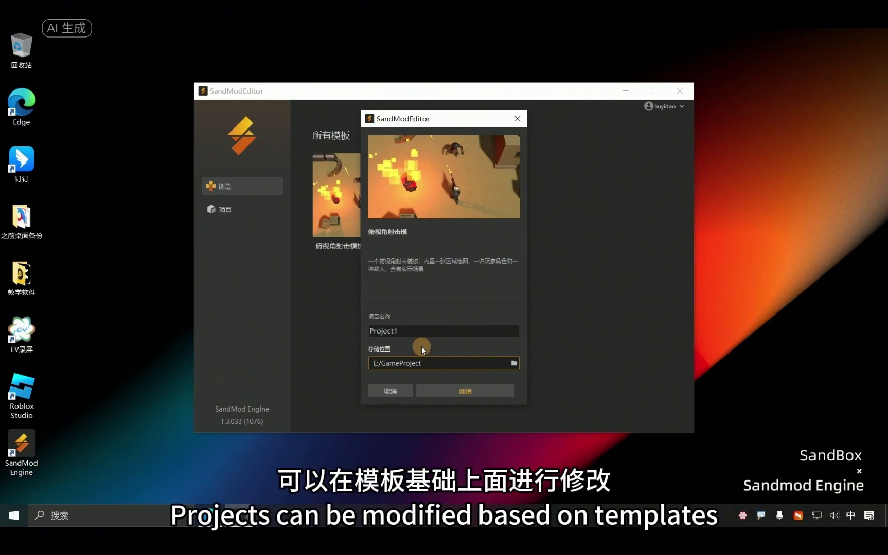
{"action": "left_click", "coordinate": [383, 330]}
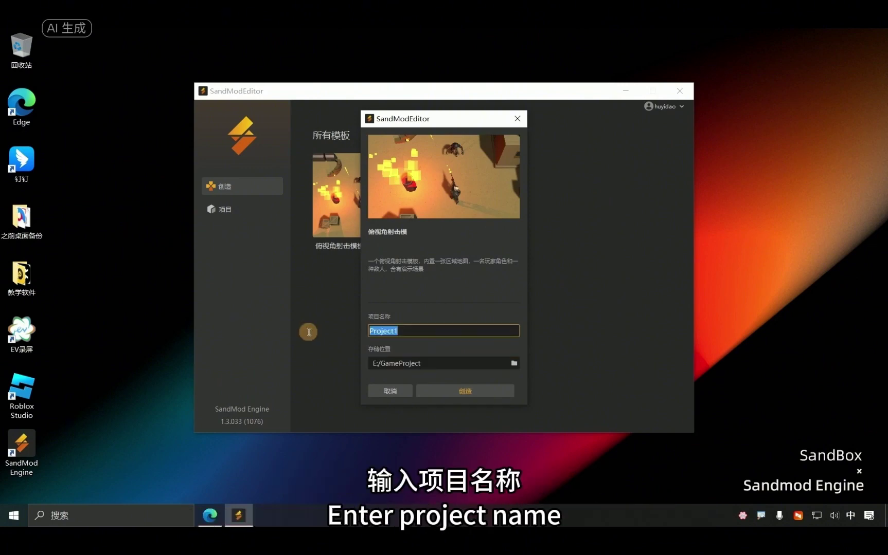
{"action": "type", "text": "KillZombie"}
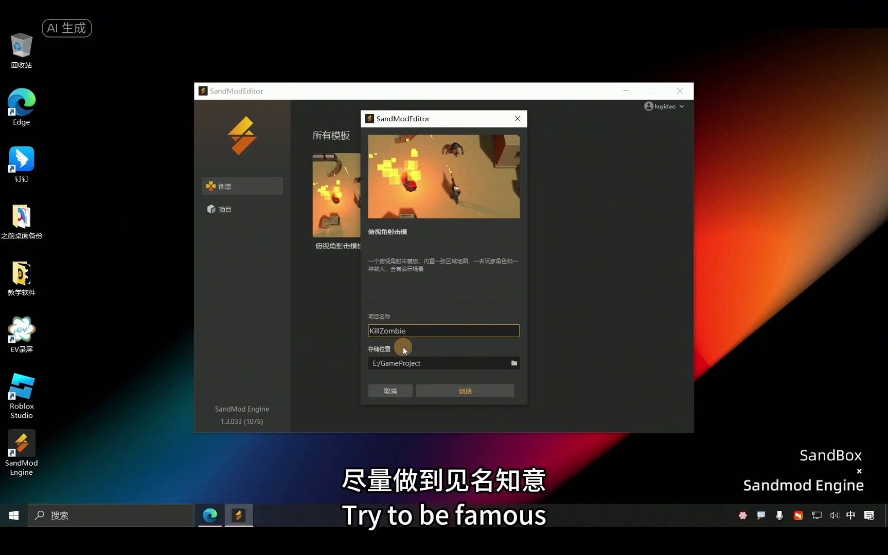
{"action": "left_click", "coordinate": [513, 362]}
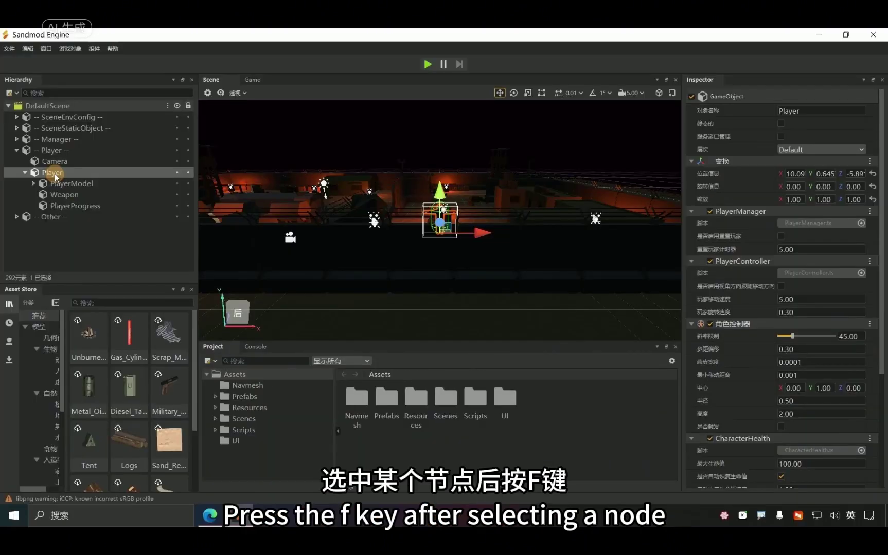
Focus the Scene view on the Player, zoom in, and orbit around it.
{"action": "key", "text": "f"}
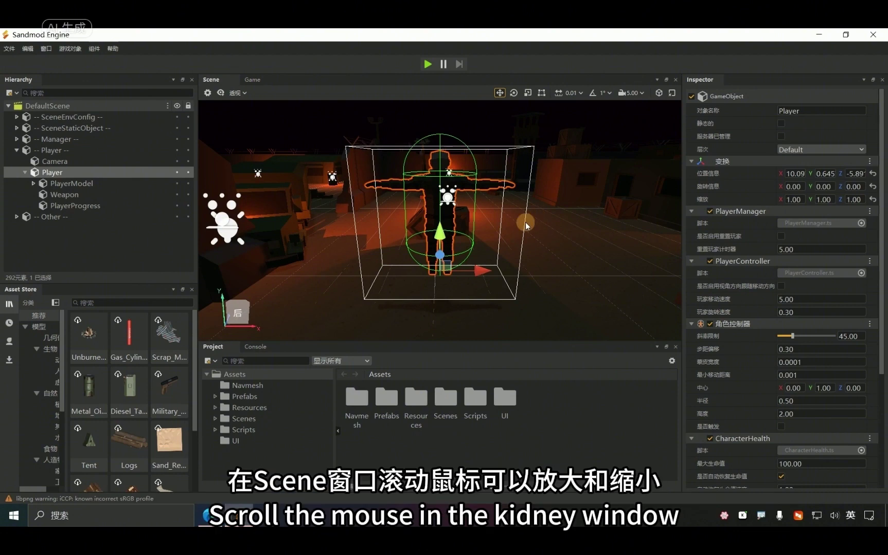
{"action": "scroll", "coordinate": [491, 225], "scroll_direction": "up", "scroll_amount": 5}
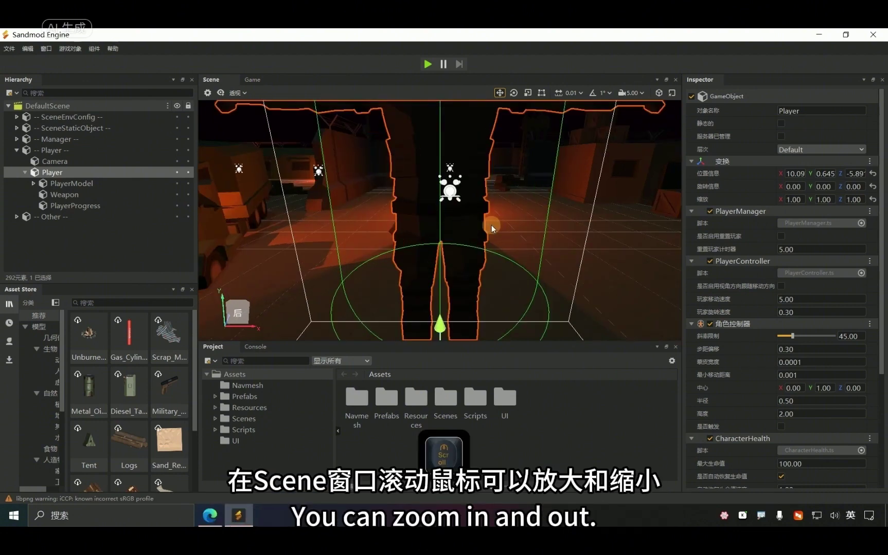
{"action": "scroll", "coordinate": [491, 225], "scroll_direction": "down", "scroll_amount": 4}
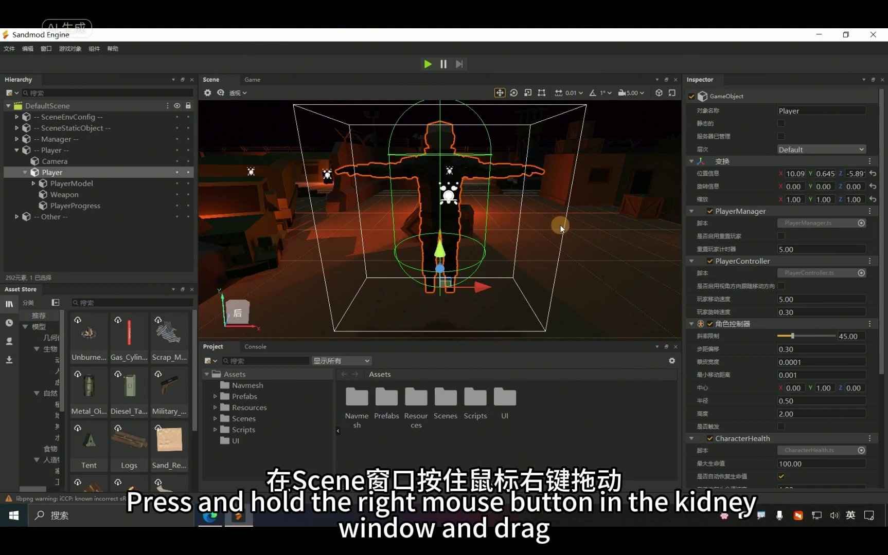
{"action": "mouse_move", "coordinate": [571, 224]}
{"action": "right_mouse_down"}
{"action": "mouse_move", "coordinate": [432, 221]}
{"action": "mouse_move", "coordinate": [576, 224]}
{"action": "right_mouse_up"}
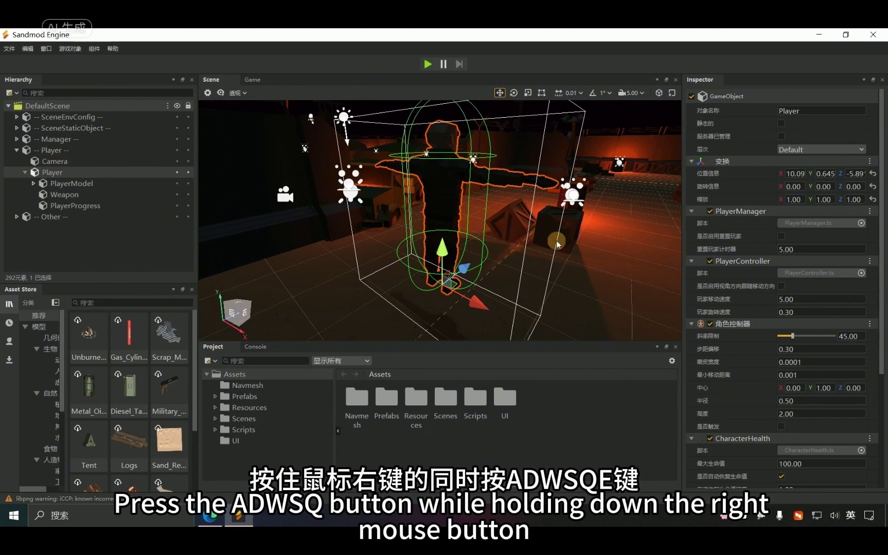
{"action": "right_click_drag", "start_coordinate": [611, 234], "coordinate": [439, 220]}
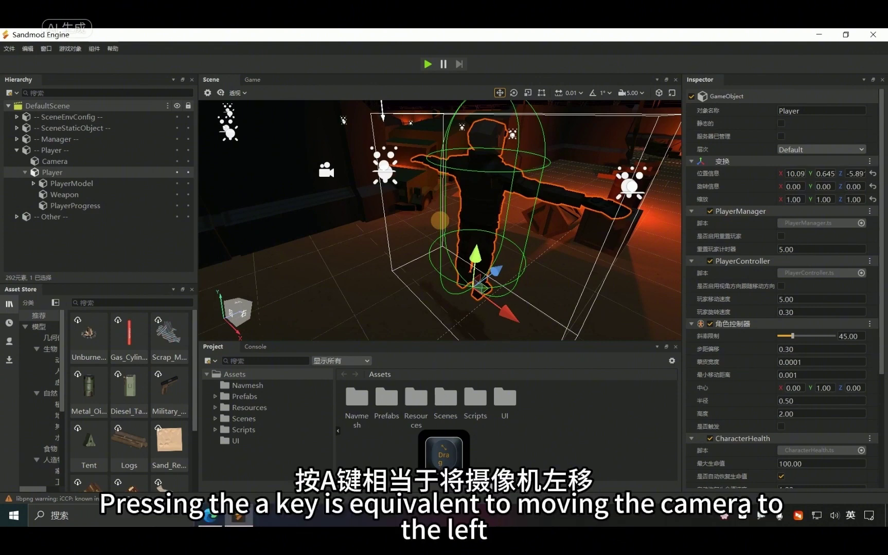
Fly the scene camera left, right, forward, back, down and up, ending raised above the Player.
{"action": "key", "text": "a"}
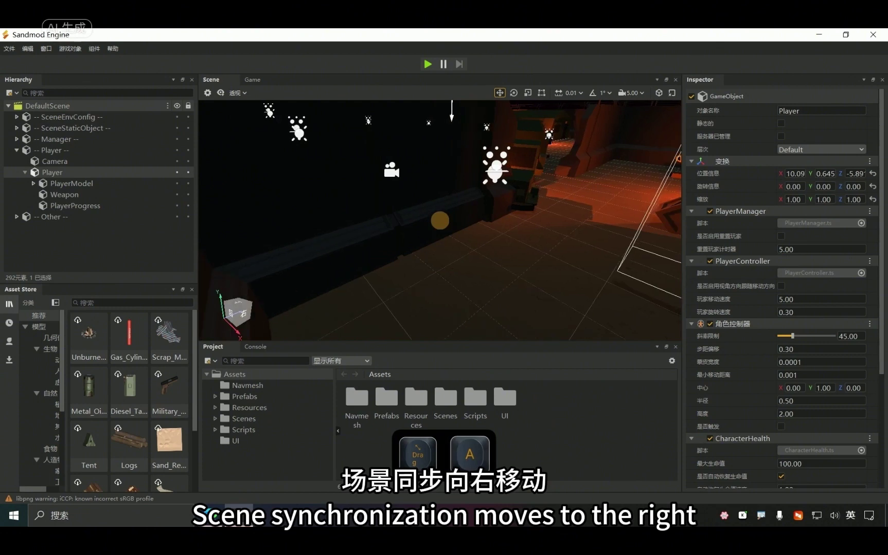
{"action": "key", "text": "d"}
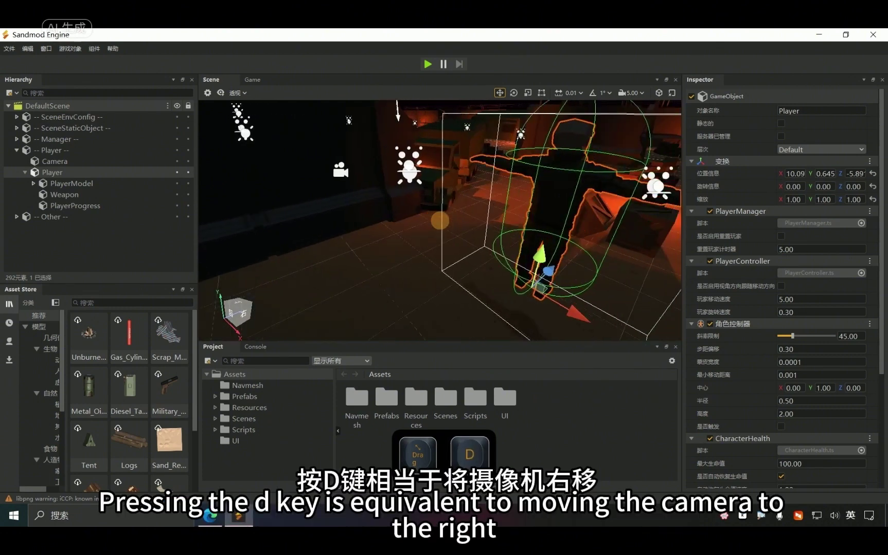
{"action": "key", "text": "d"}
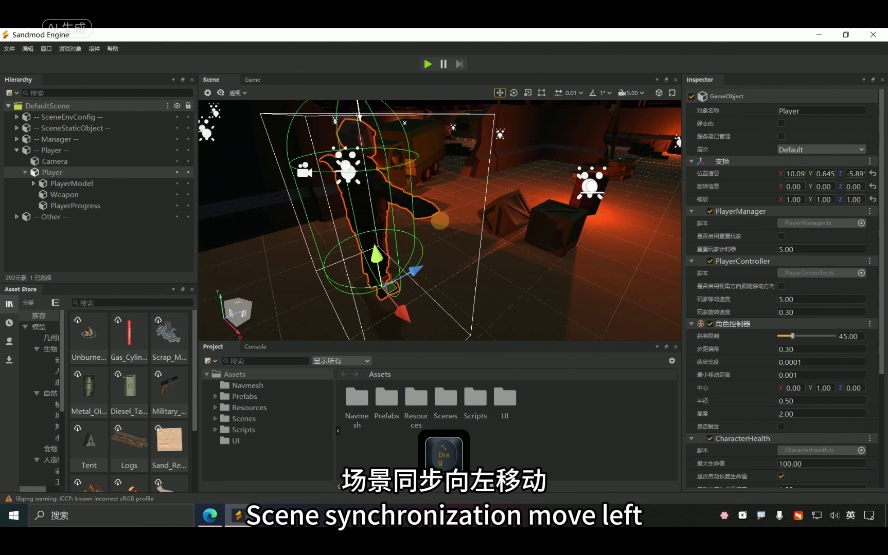
{"action": "key", "text": "d"}
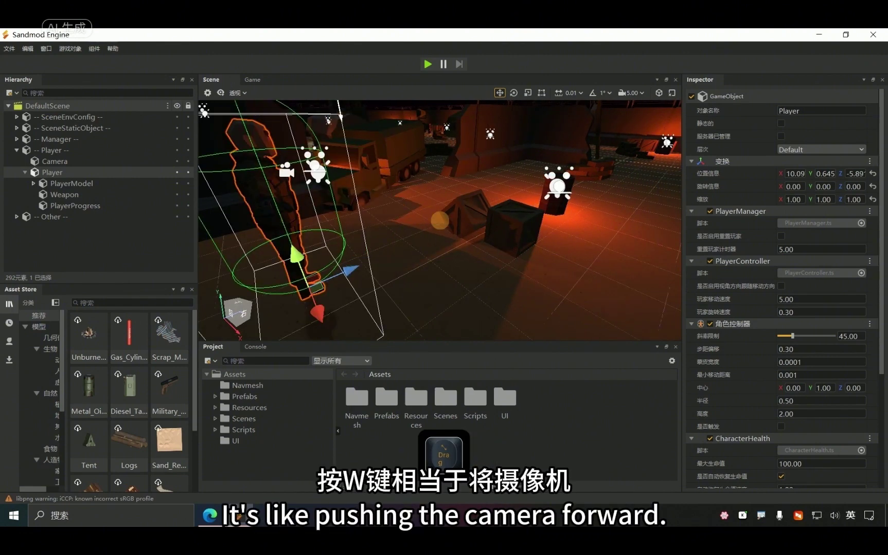
{"action": "key", "text": "w"}
{"action": "key", "text": "w"}
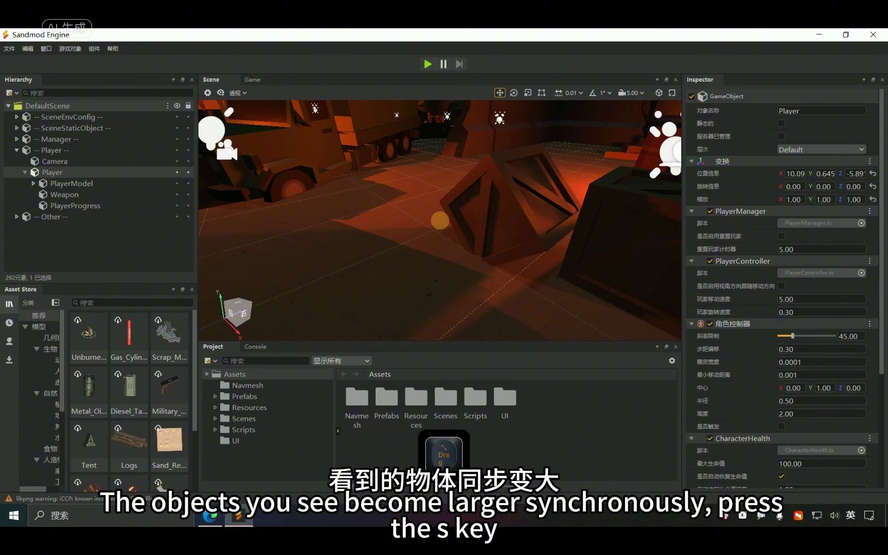
{"action": "key", "text": "s"}
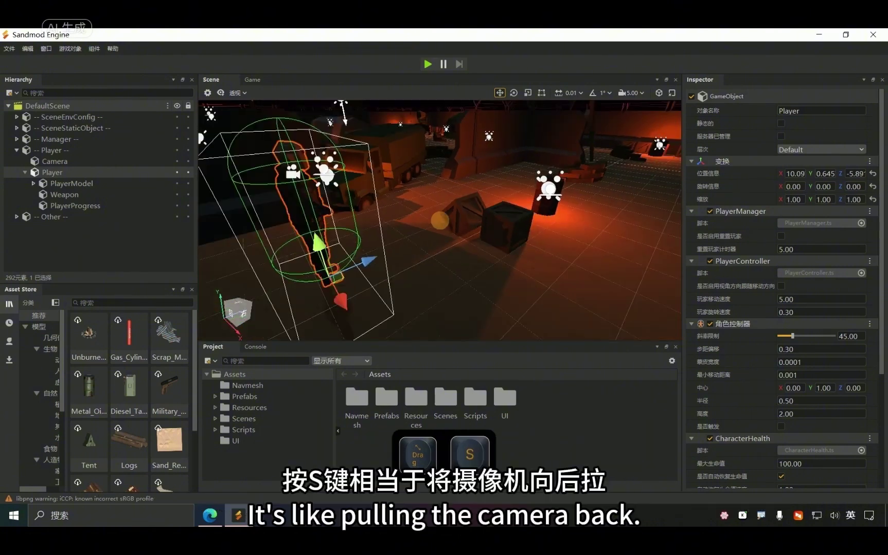
{"action": "key", "text": "s"}
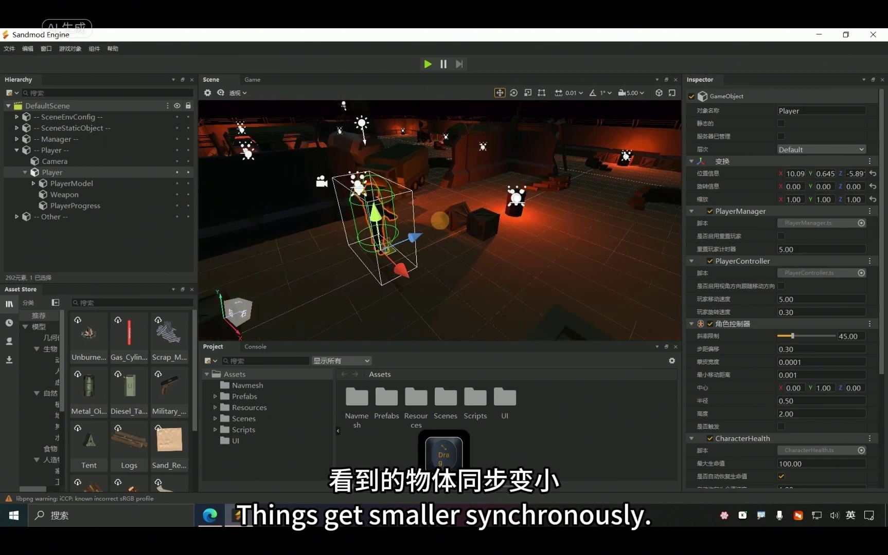
{"action": "key", "text": "q"}
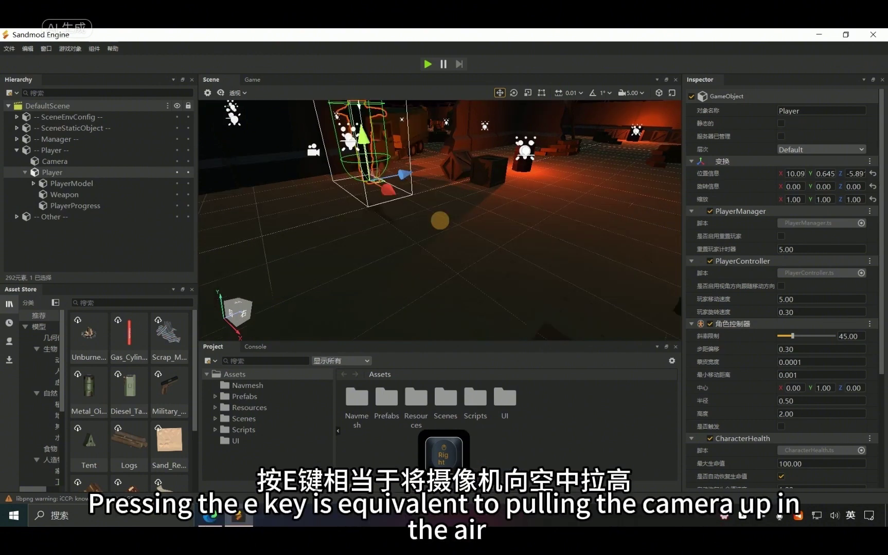
{"action": "key", "text": "e"}
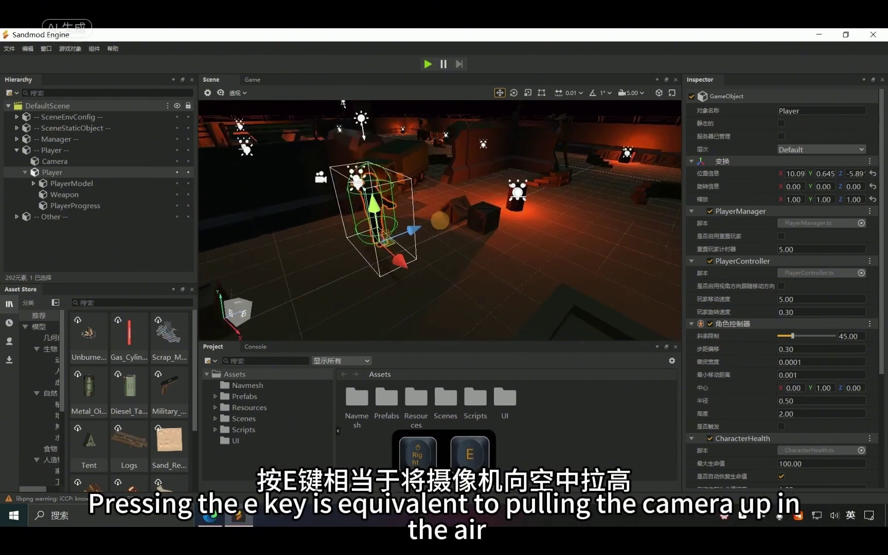